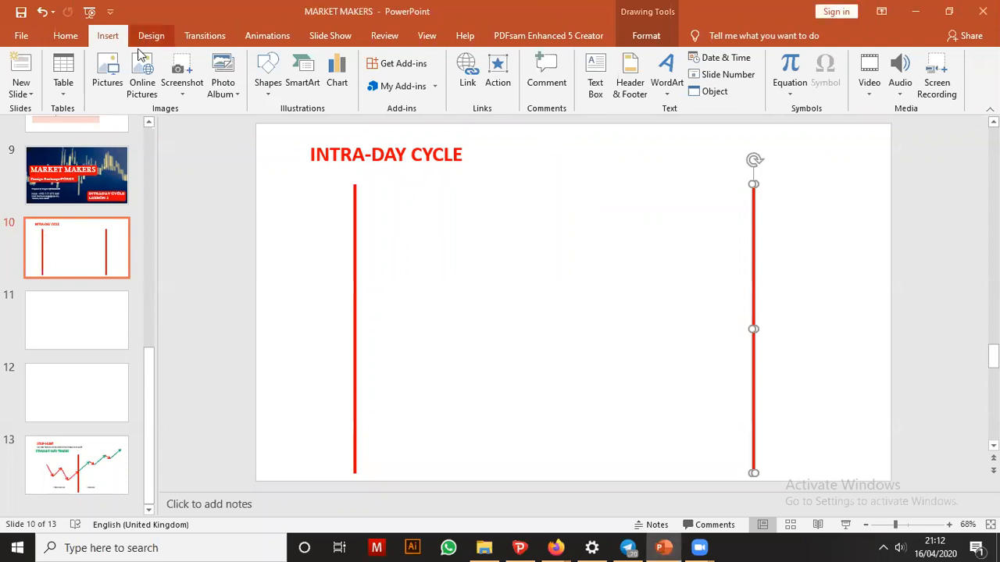
Step: Draw a thin rectangle across the tops of the red lines and label it 24HRS
click(273, 82)
click(304, 124)
drag(354, 178, 750, 191)
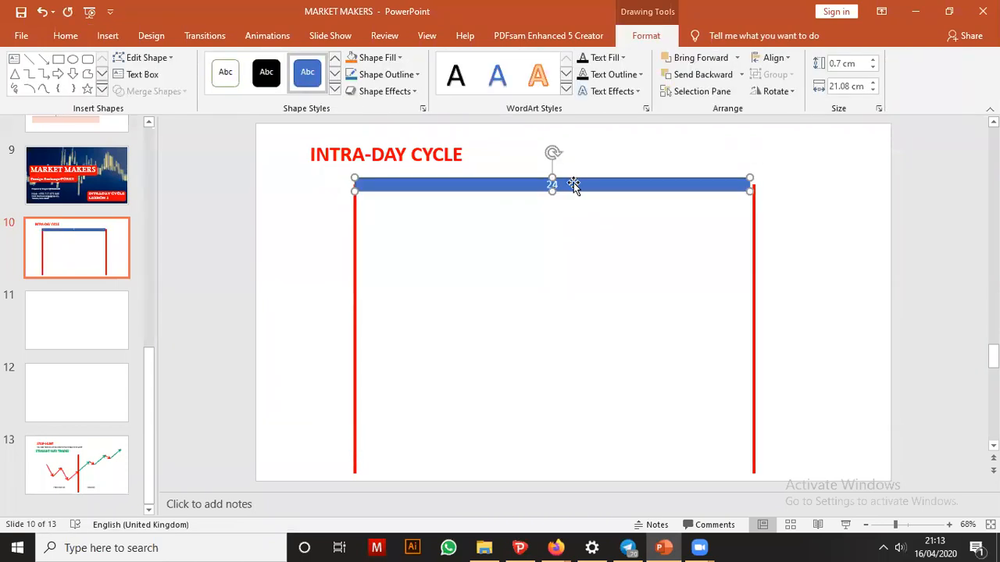
text(24HRS)
key(BackSpace)
text(S)
click(648, 242)
click(745, 185)
Step: Spread the two red day-boundary lines wider apart and nudge the INTRA-DAY CYCLE title up-left
drag(754, 266, 850, 267)
click(351, 266)
drag(350, 266, 285, 266)
click(442, 141)
drag(446, 141, 430, 134)
Step: Stretch the 24HRS bar's ends out to the widened red lines and keep it level
click(492, 186)
drag(354, 190, 295, 181)
click(805, 173)
click(734, 182)
drag(753, 178, 849, 169)
mouse_move(572, 204)
mouse_down()
mouse_move(563, 172)
mouse_move(572, 162)
mouse_up()
drag(573, 161, 575, 165)
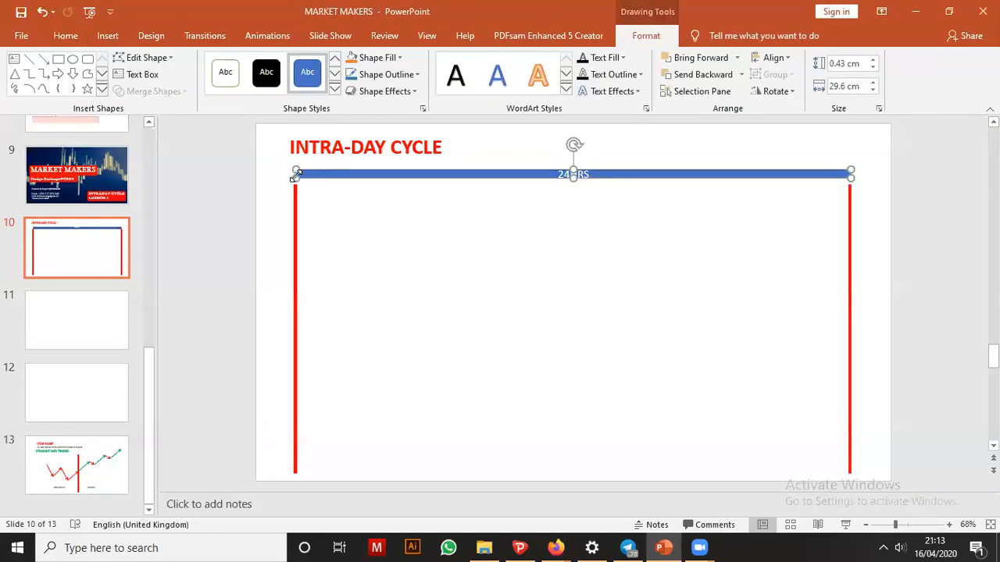
Step: Nudge the red lines so their tops meet the ends of the 24HRS bar
drag(291, 175, 290, 176)
click(608, 246)
drag(847, 243, 846, 230)
click(305, 225)
drag(296, 225, 298, 218)
drag(298, 218, 297, 216)
Step: Make the 24HRS bar slightly taller and fill it green
click(390, 173)
drag(570, 167, 570, 165)
click(394, 58)
click(400, 172)
click(713, 313)
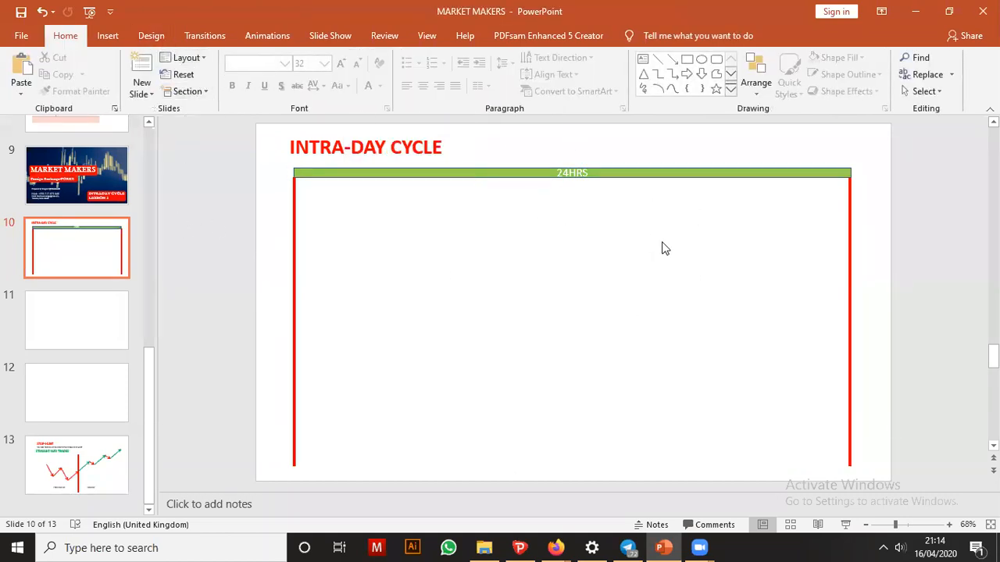
Step: Draw a rectangle at the diagram's lower left with yellow fill and yellow outline
click(108, 35)
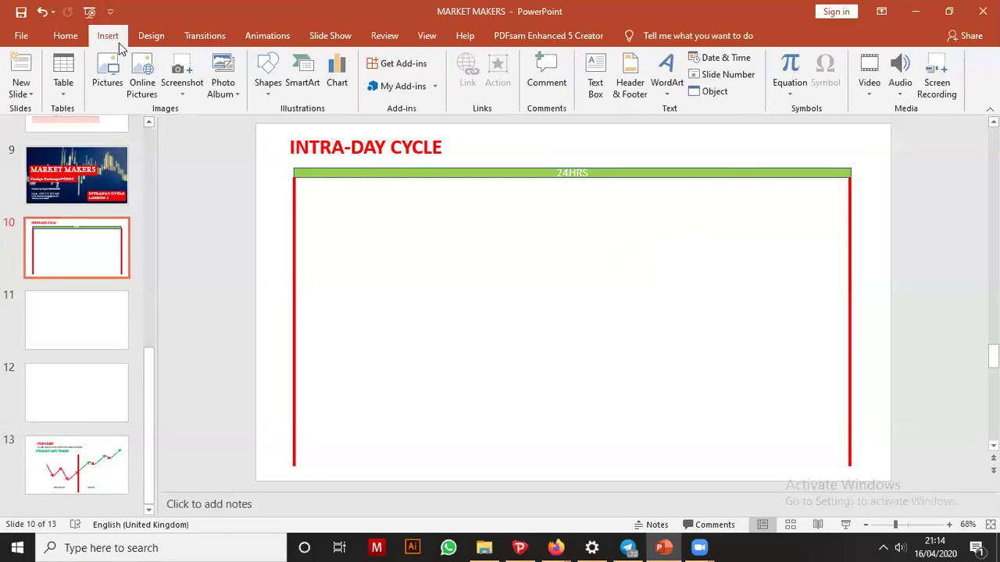
click(268, 78)
click(291, 125)
drag(293, 323, 424, 391)
drag(443, 408, 447, 414)
click(388, 59)
click(384, 172)
click(390, 74)
click(388, 188)
text(SIAN SESSION)
Step: Label the box ASIAN SESSION in bold dark text
drag(404, 368, 333, 368)
click(605, 58)
click(614, 89)
click(66, 35)
click(232, 86)
click(422, 301)
Step: Copy a red and a green arrow from the STOP-HUNT slide onto the yellow box on slide 10
click(77, 465)
click(407, 334)
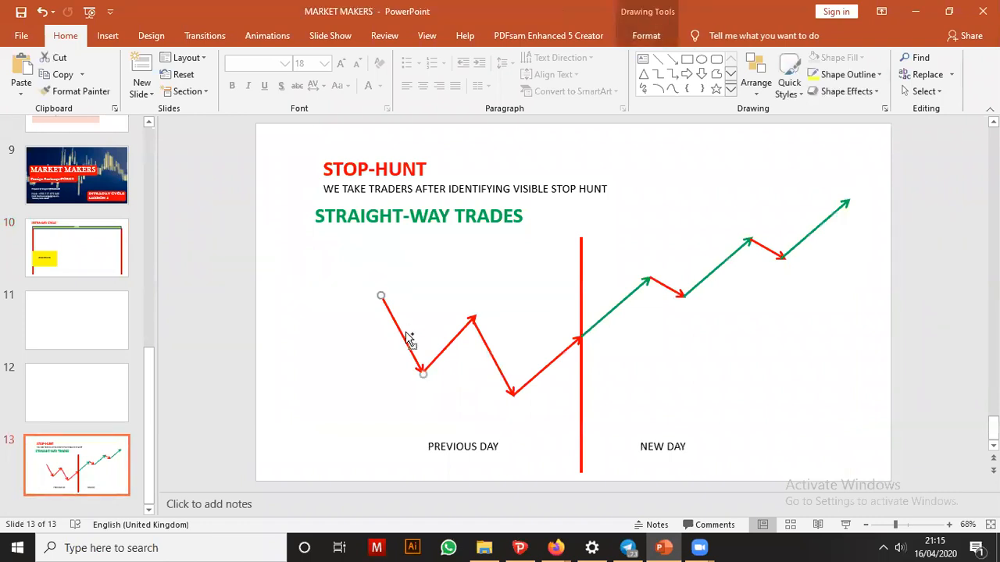
click(112, 272)
key(ctrl+v)
drag(394, 329, 313, 361)
click(100, 460)
click(622, 310)
click(95, 236)
drag(335, 400, 334, 414)
key(ctrl+v)
mouse_move(633, 295)
mouse_down()
mouse_move(389, 349)
mouse_move(375, 370)
mouse_move(370, 324)
mouse_up()
Step: Paste second red and green arrow copies and chain all four into an alternating zigzag
click(311, 354)
key(ctrl+v)
drag(312, 357, 384, 349)
click(353, 367)
key(ctrl+c)
key(ctrl+v)
drag(387, 375, 438, 352)
click(436, 269)
Step: Draw an empty text box just above the yellow Asian Session box
click(640, 62)
drag(325, 296, 433, 318)
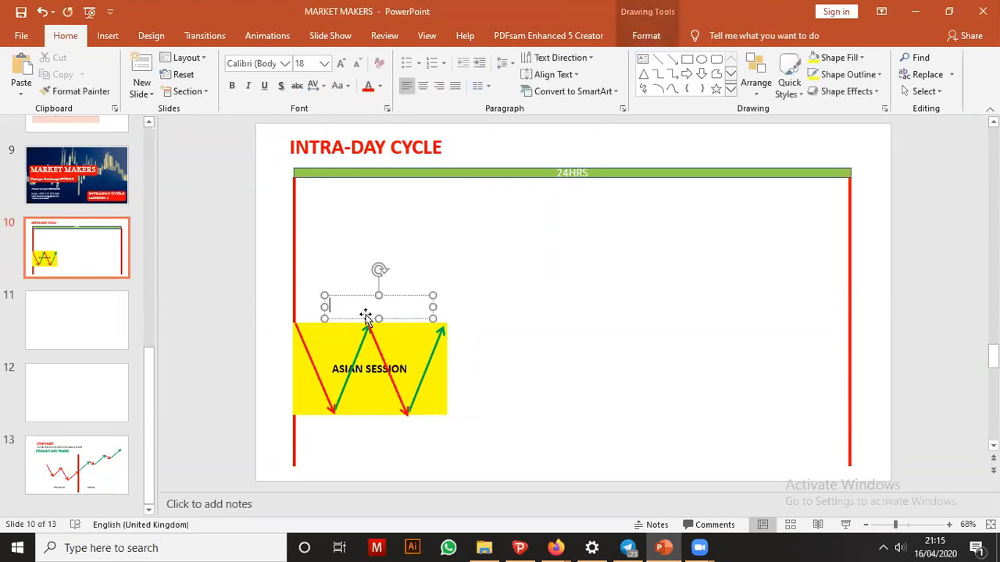